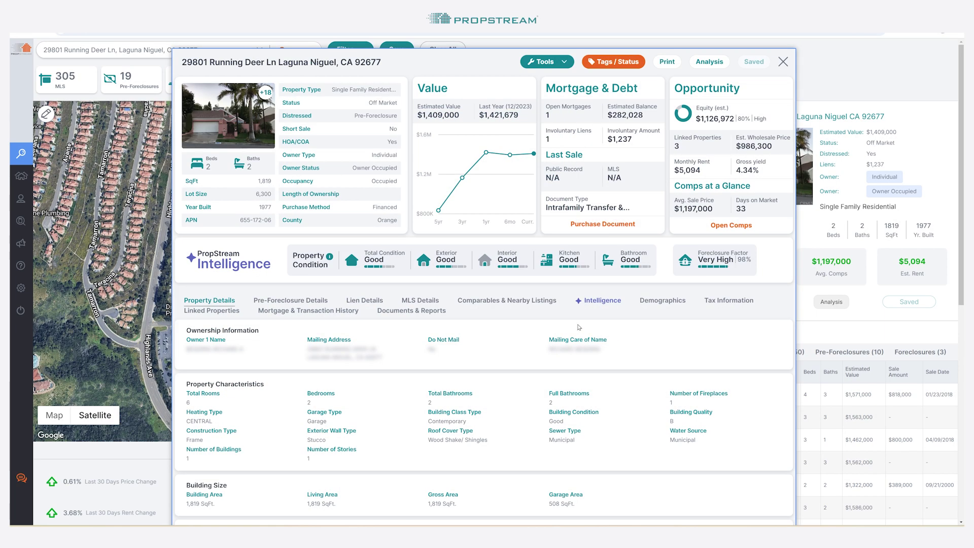
- Show the Laguna Niguel home's Comparables & Nearby Listings, bringing the 28-comp table and map into view
left_click(512, 301)
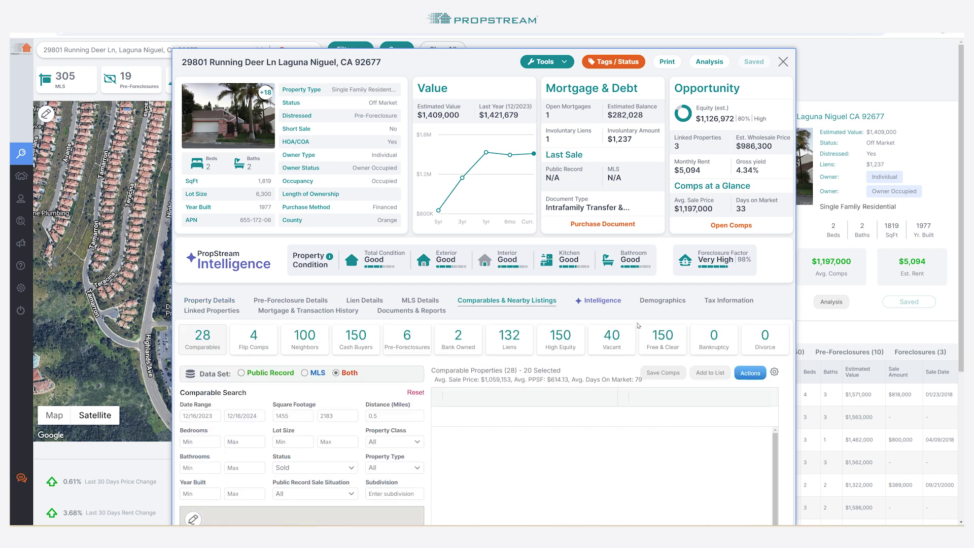
left_click_drag(960, 279, 961, 409)
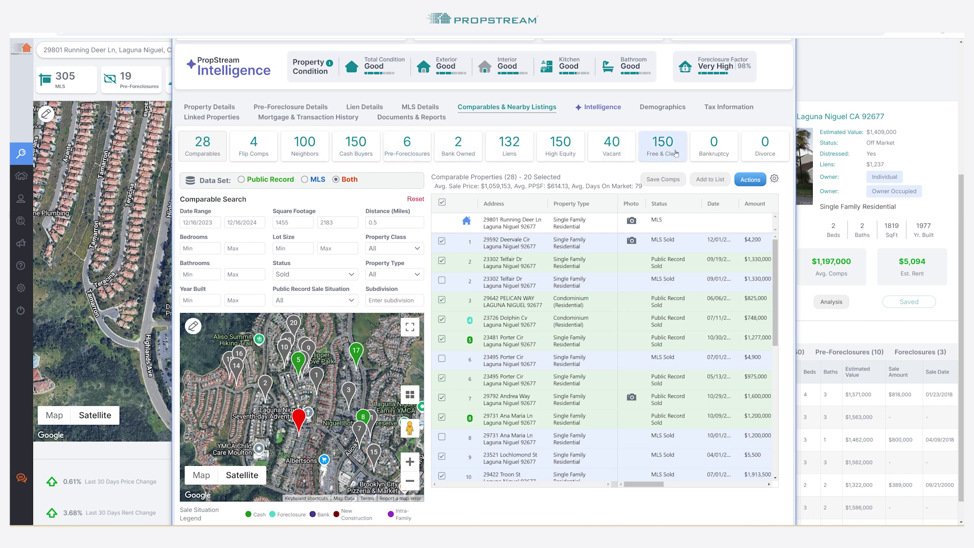
left_click(357, 149)
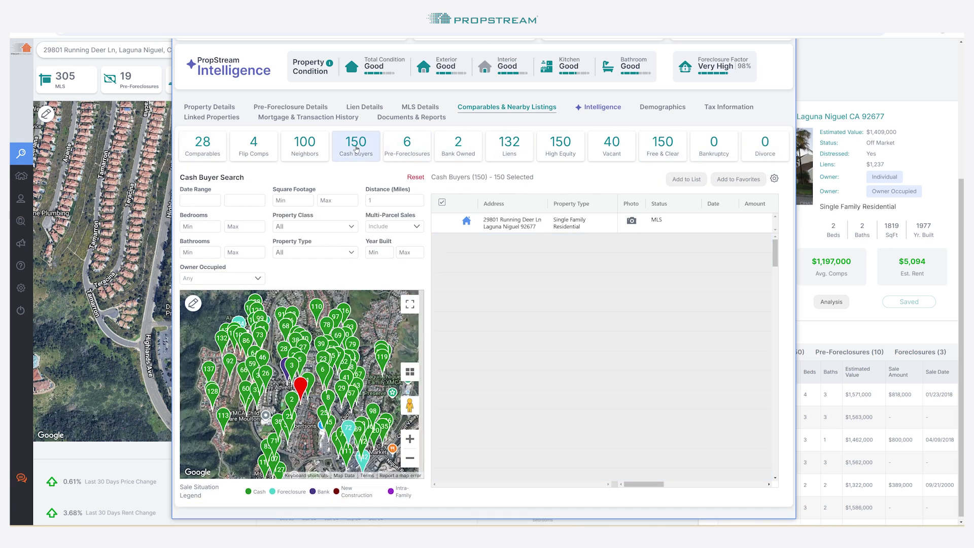
left_click(309, 151)
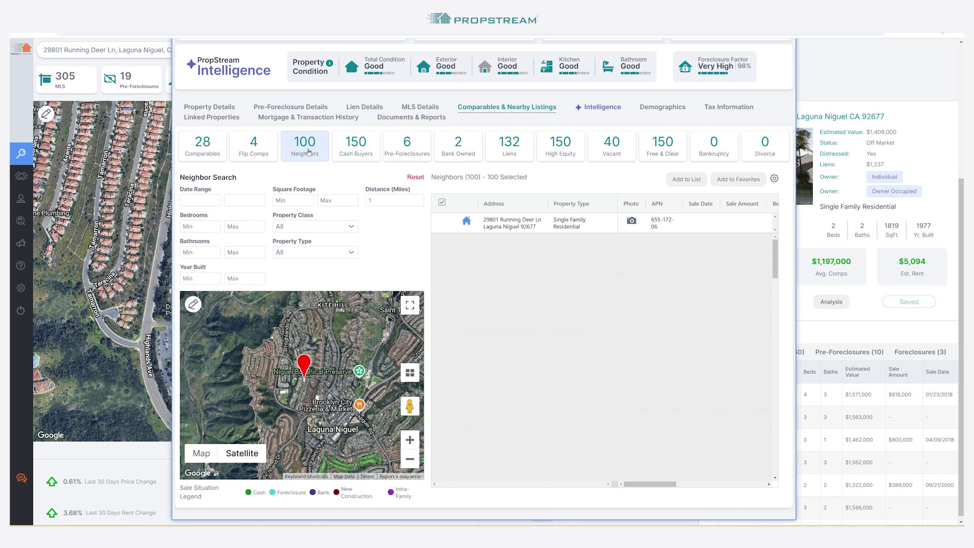
left_click(249, 156)
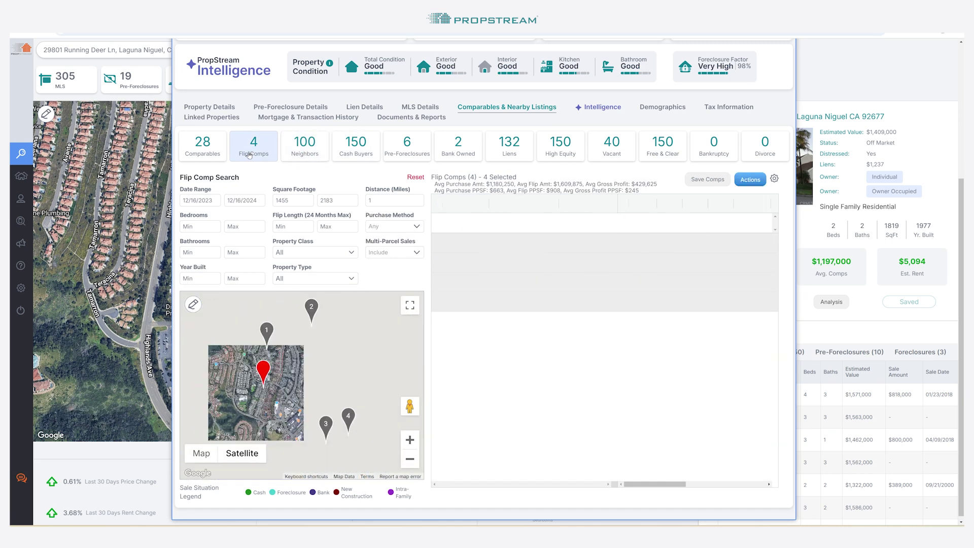
left_click(205, 153)
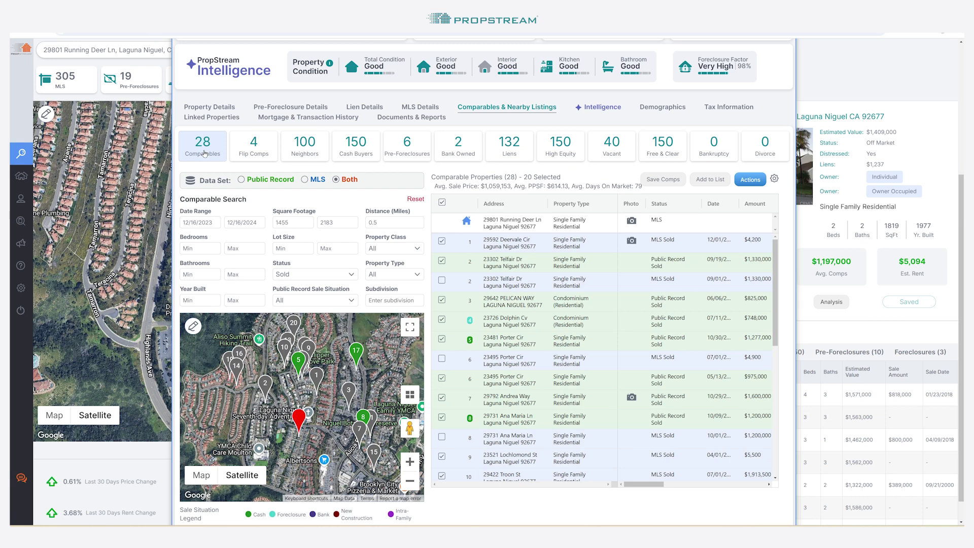
- Cycle the comps data set through Public Record, MLS and Both, then close the details panel
left_click(242, 180)
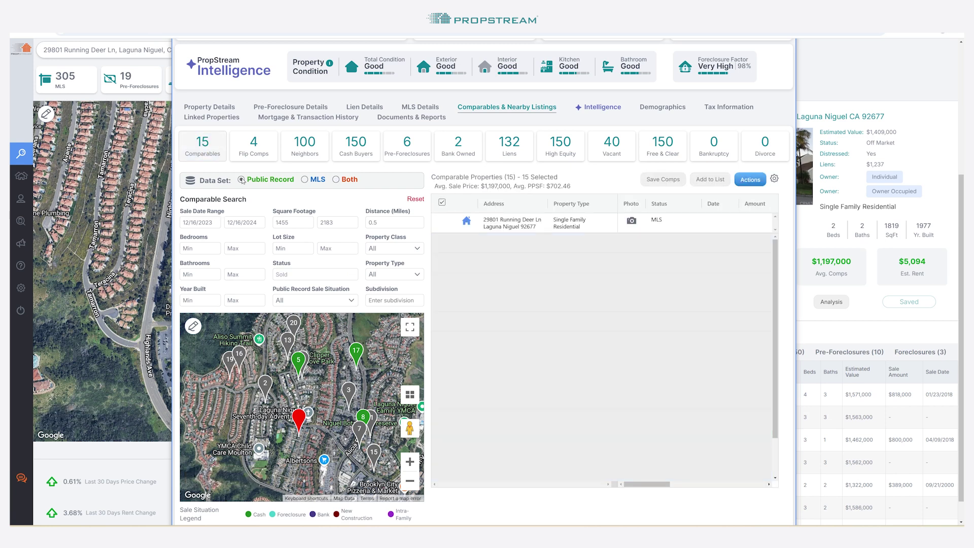
left_click(305, 180)
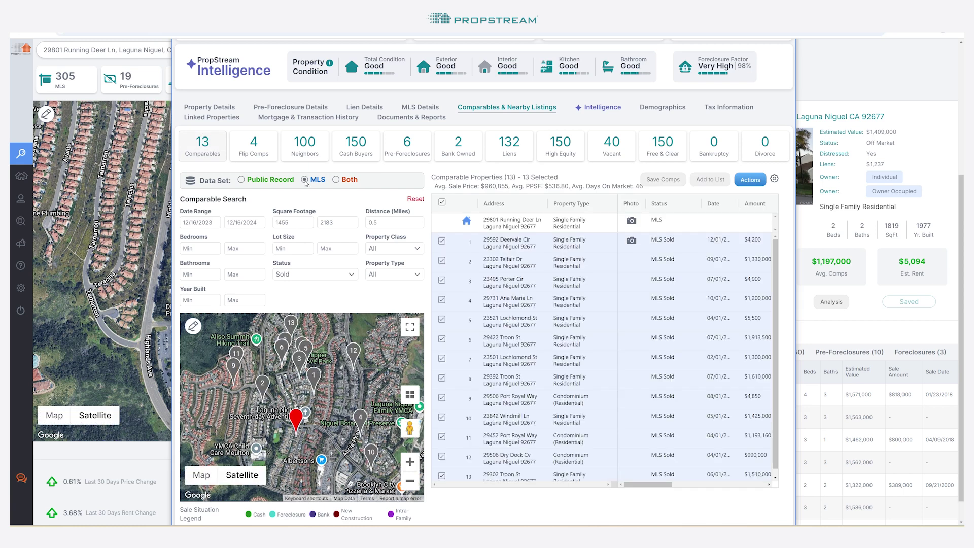
left_click(336, 180)
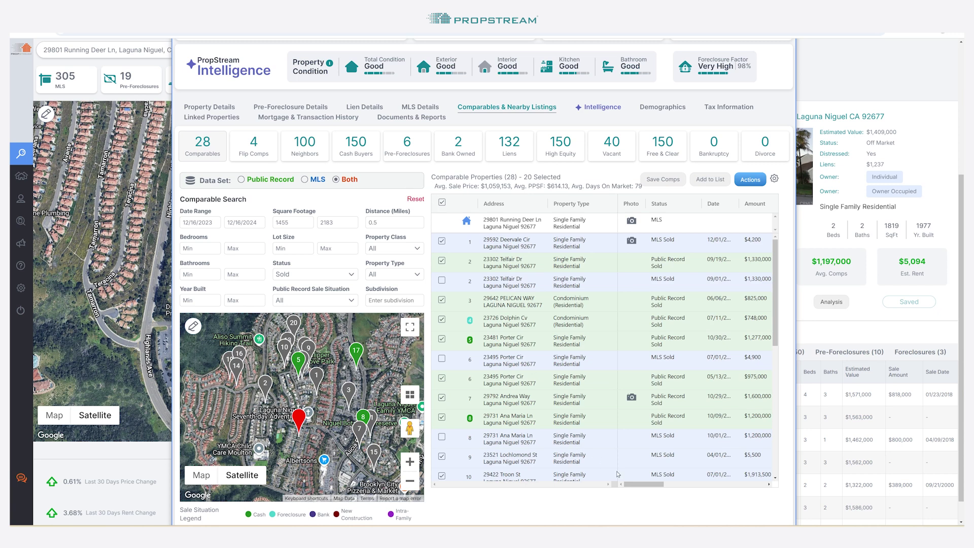
left_click_drag(634, 485, 642, 488)
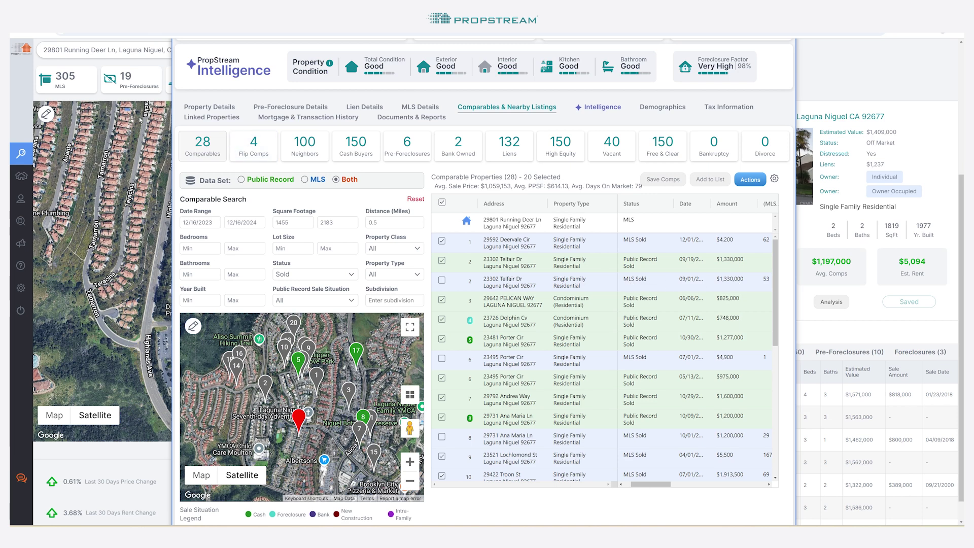
key("Escape")
- Load the recent Dallas home search and view its 47 comparables with their map
left_click(260, 51)
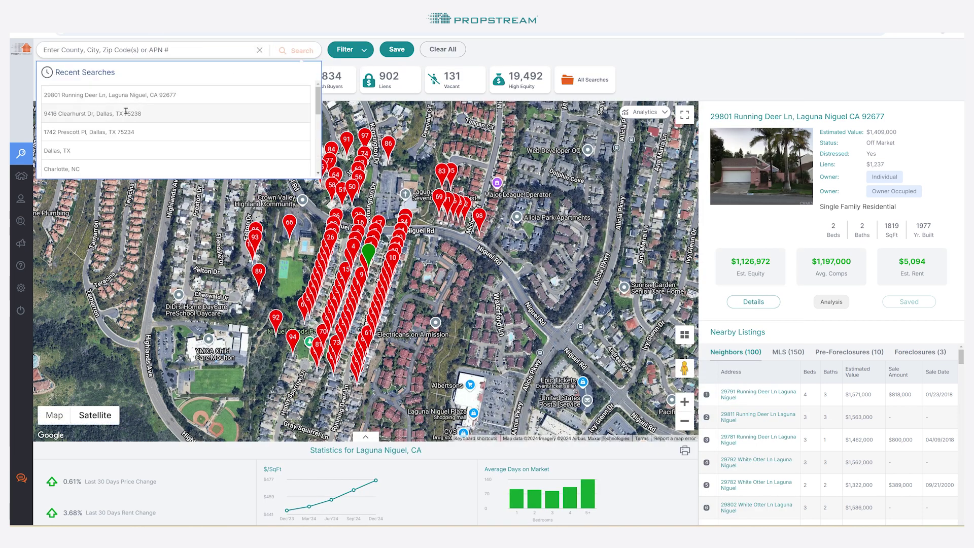
left_click(137, 112)
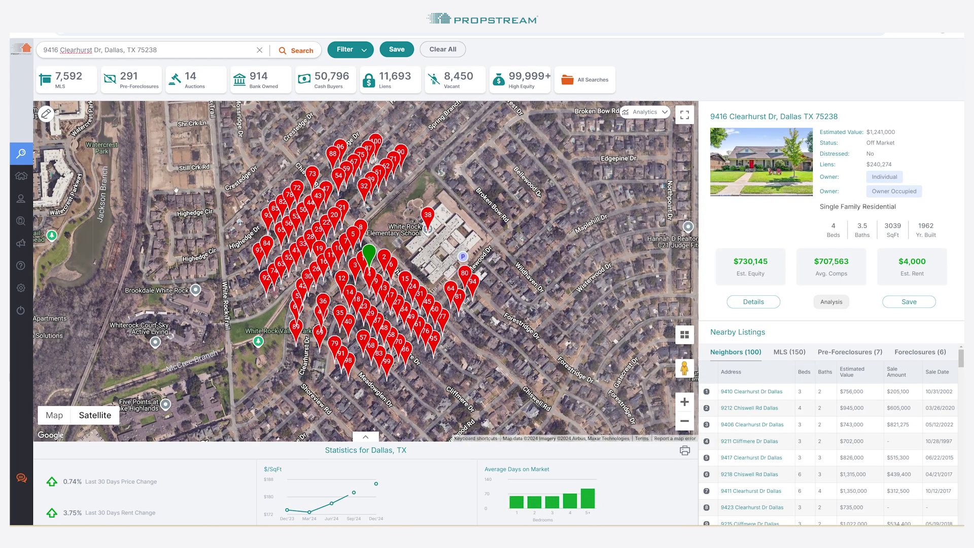
left_click(770, 303)
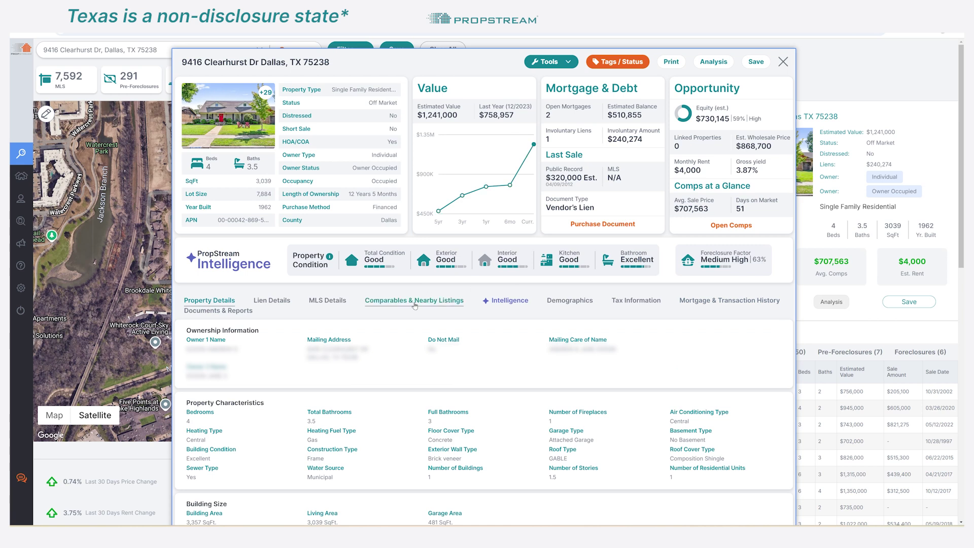
left_click(415, 304)
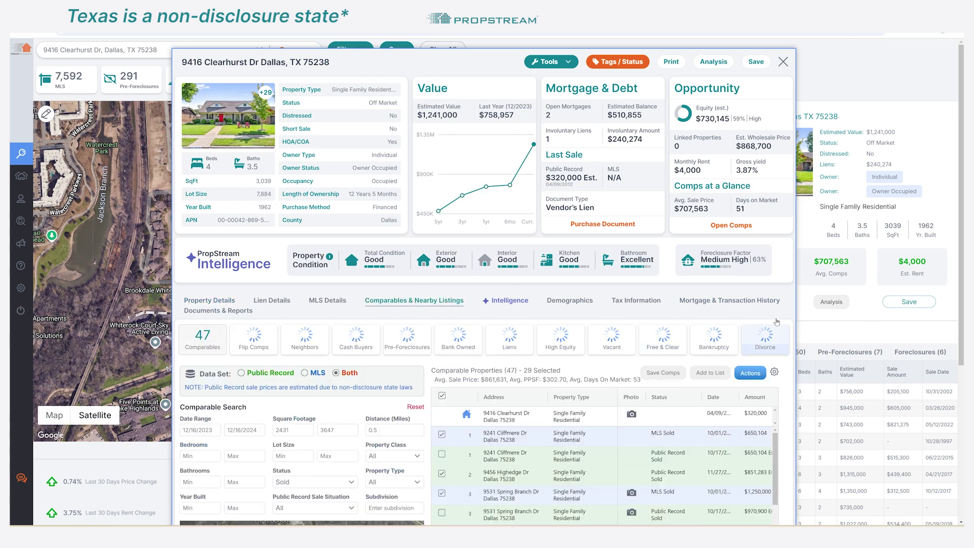
scroll(776, 322, "down", 4)
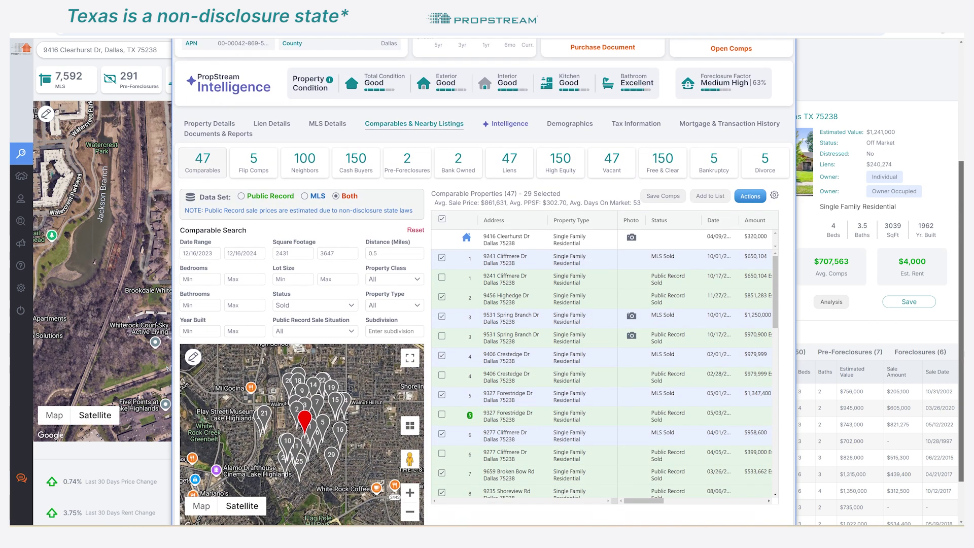
left_click_drag(632, 500, 639, 500)
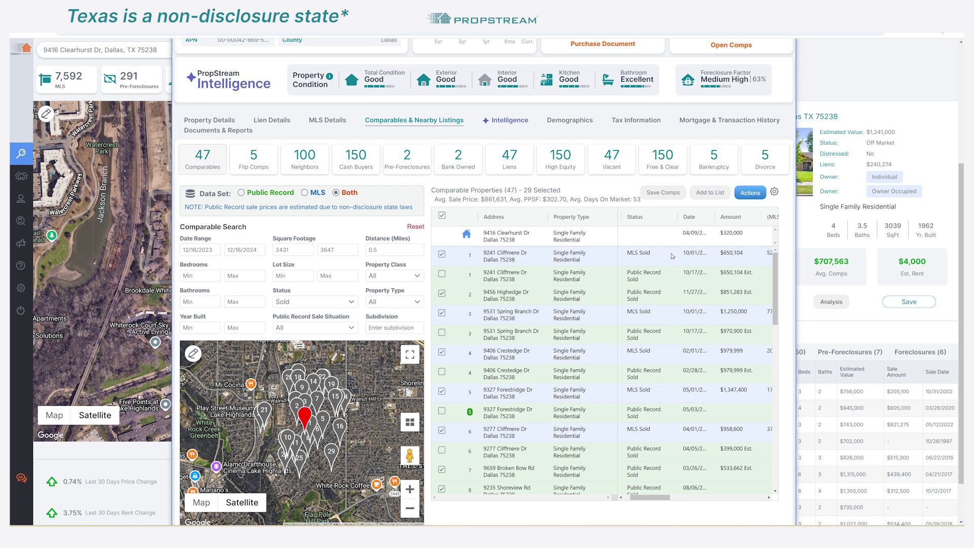
- Set the comps data set to Both public record and MLS sales after reviewing each option
left_click(242, 192)
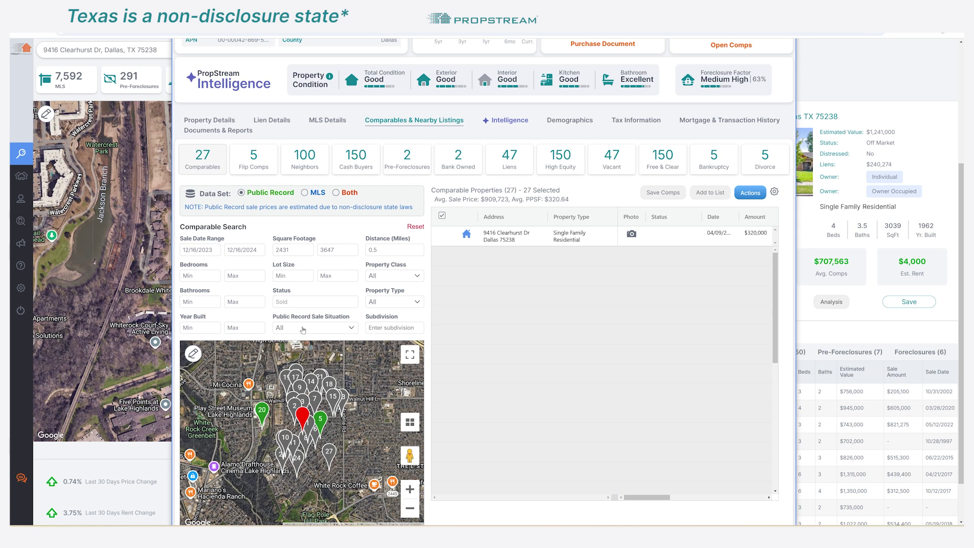
left_click(308, 329)
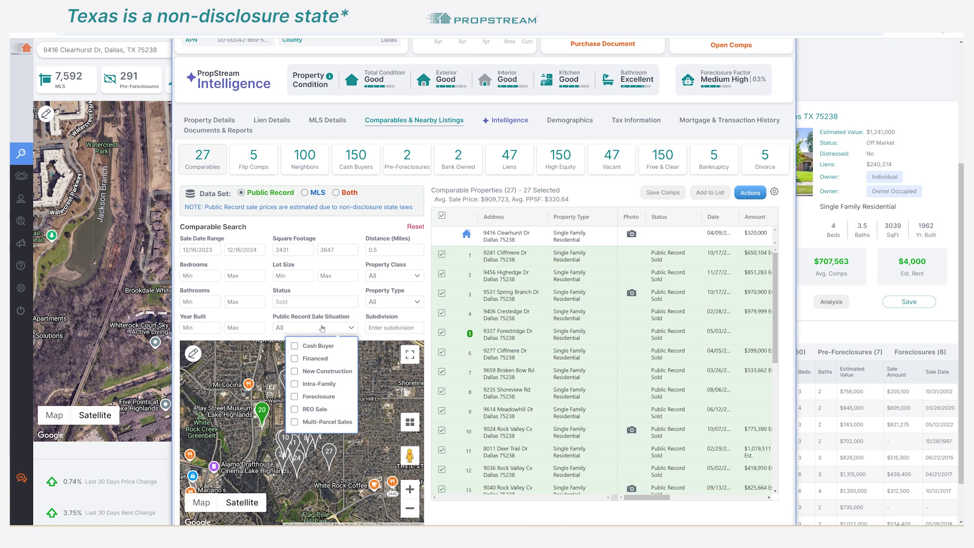
left_click(305, 193)
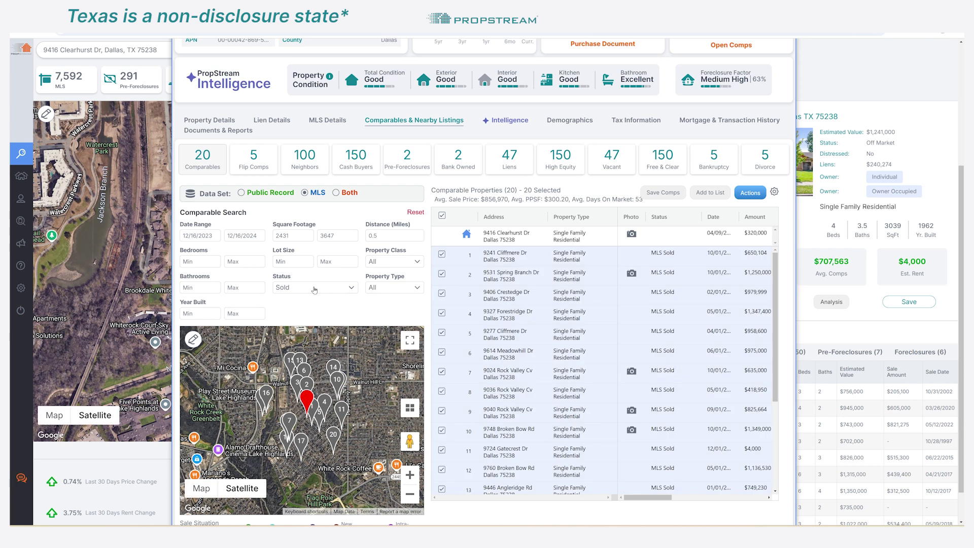
left_click(315, 289)
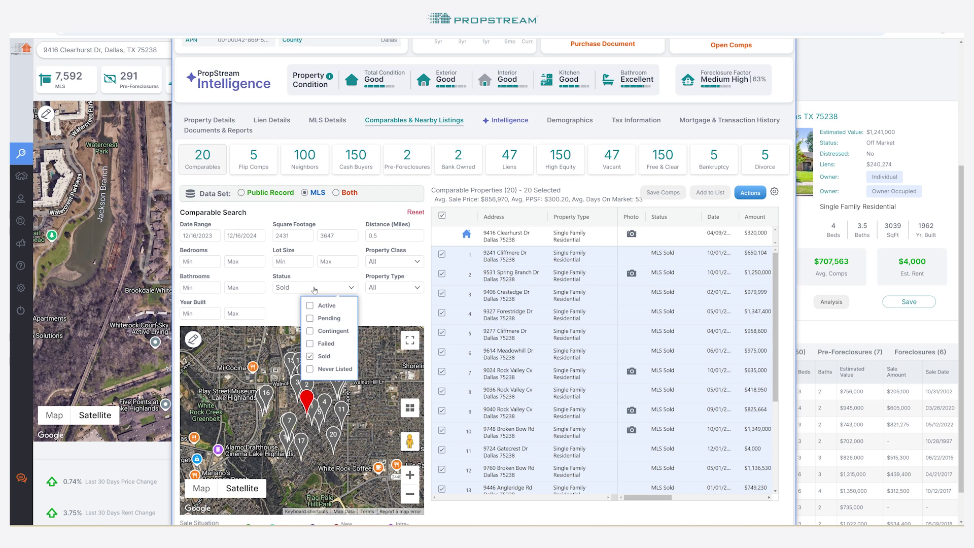
left_click(336, 193)
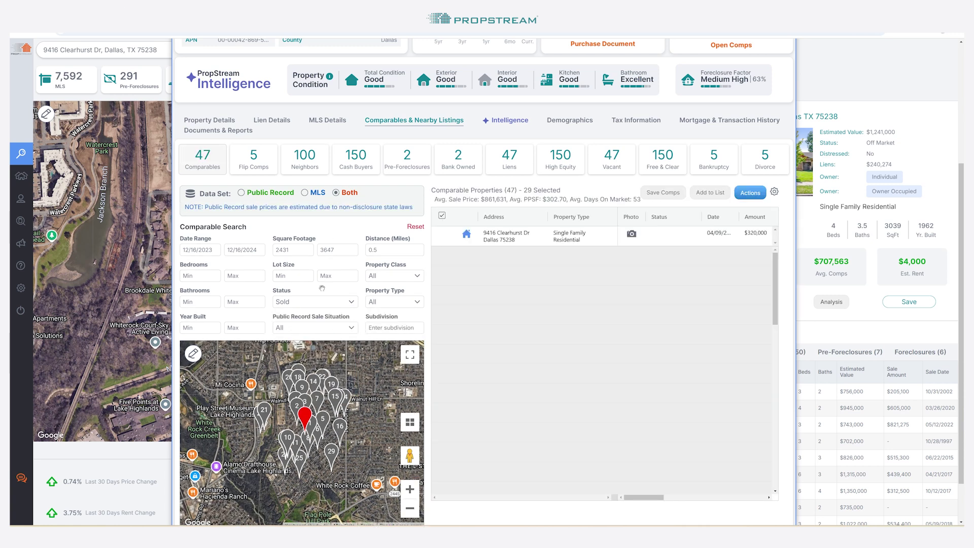
- Require at least 4 bedrooms and 3 bathrooms for comparables
left_click(200, 276)
type("4")
left_click(191, 302)
type("3")
scroll(427, 319, "down", 1)
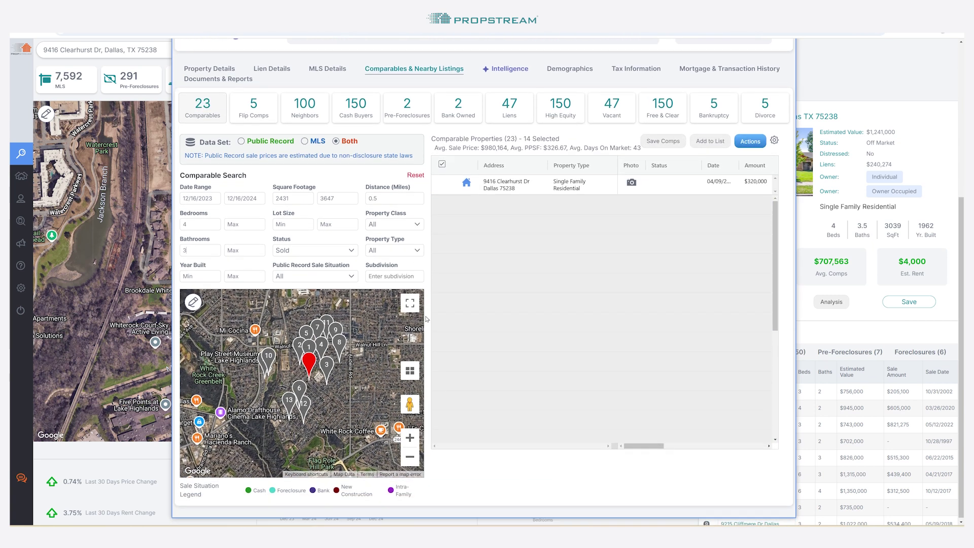
left_click(198, 302)
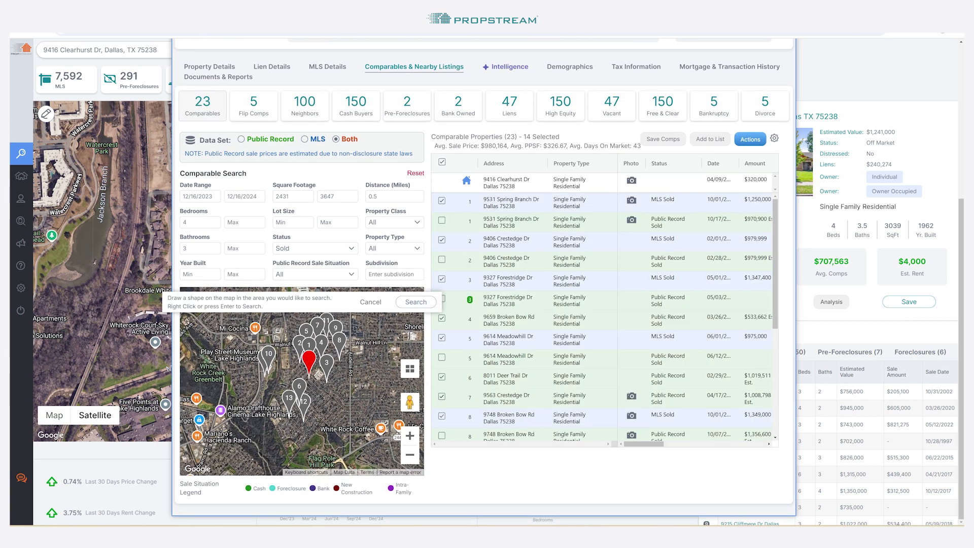
left_click_drag(287, 316, 355, 389)
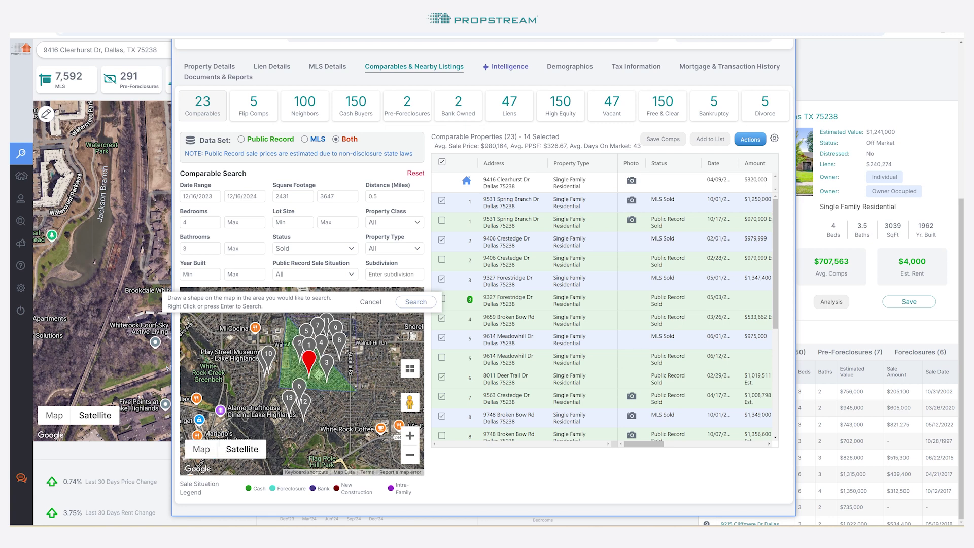
left_click(411, 302)
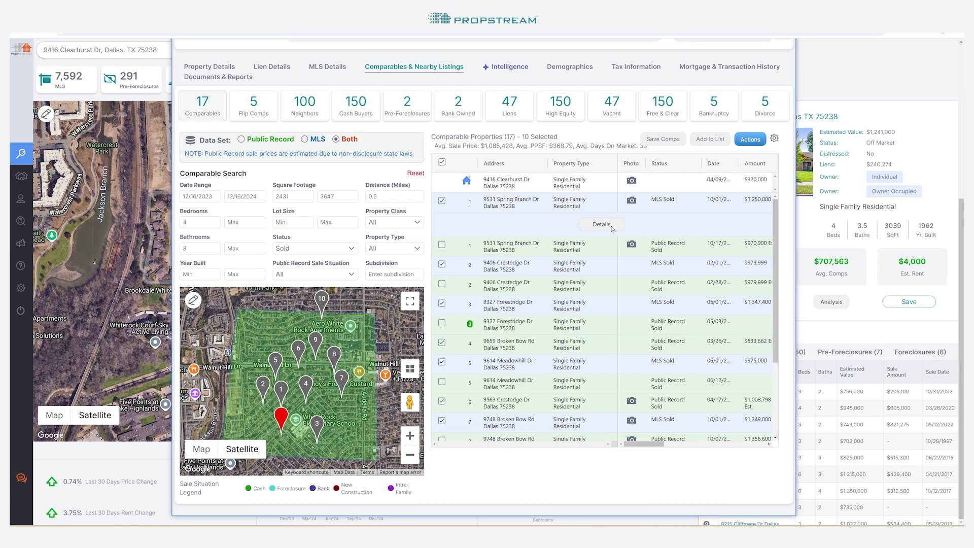
left_click(611, 226)
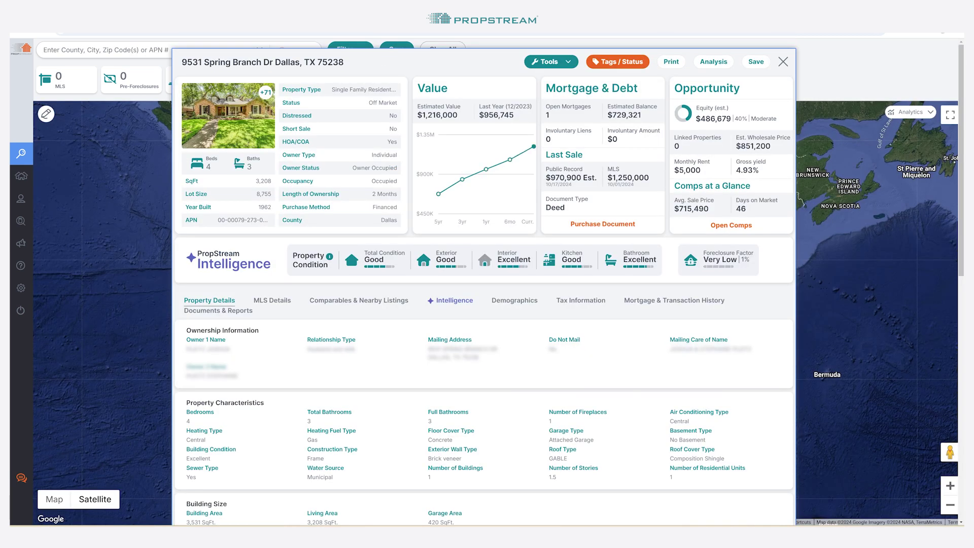
left_click(512, 307)
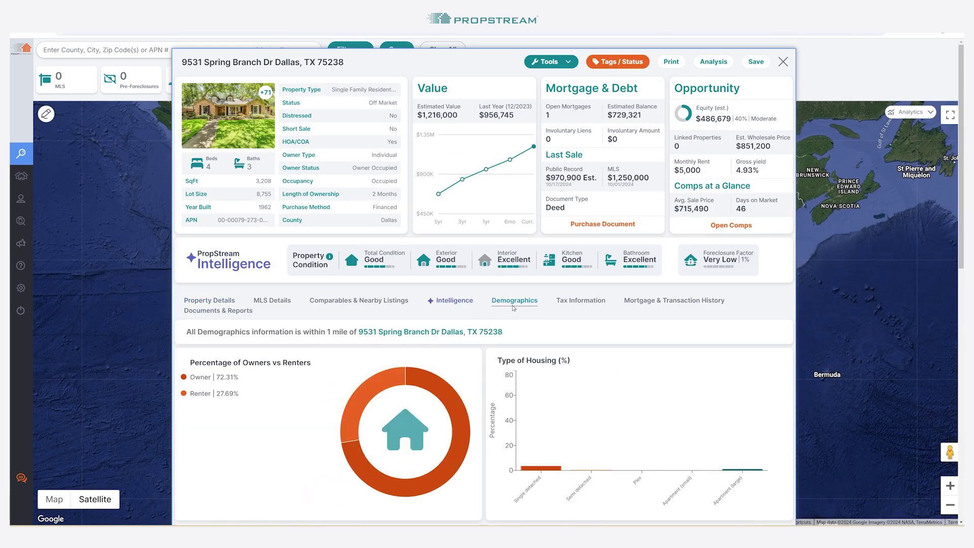
scroll(497, 319, "down", 6)
scroll(485, 329, "up", 10)
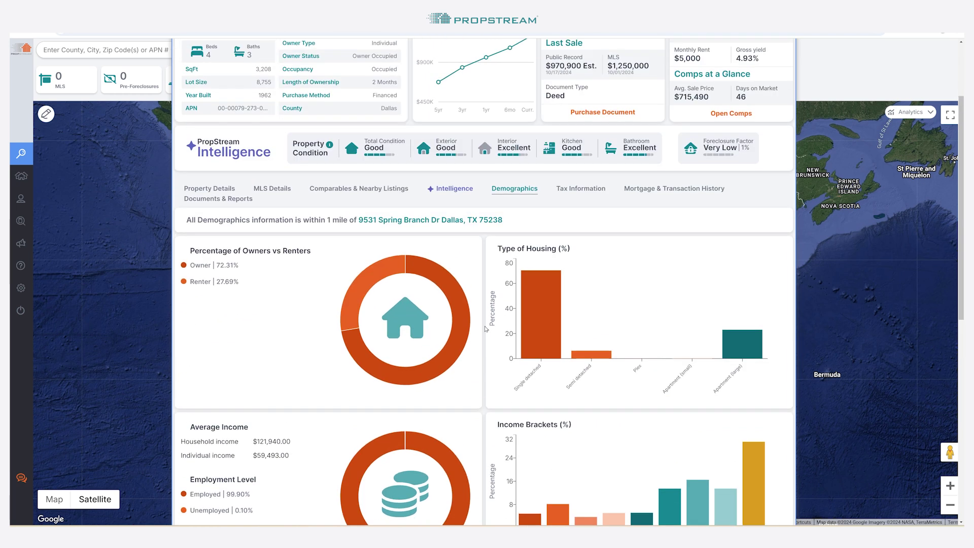
left_click(454, 188)
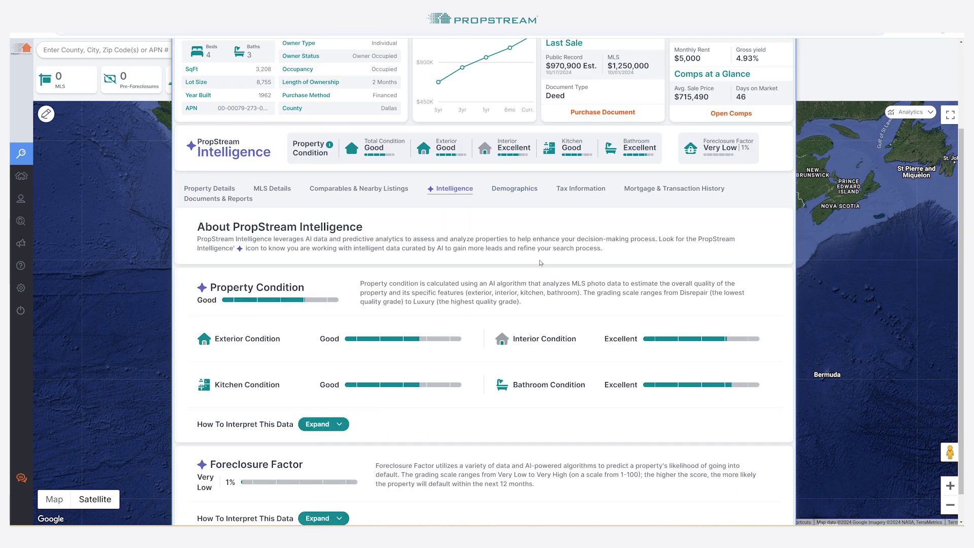
scroll(341, 250, "down", 1)
scroll(536, 276, "up", 1)
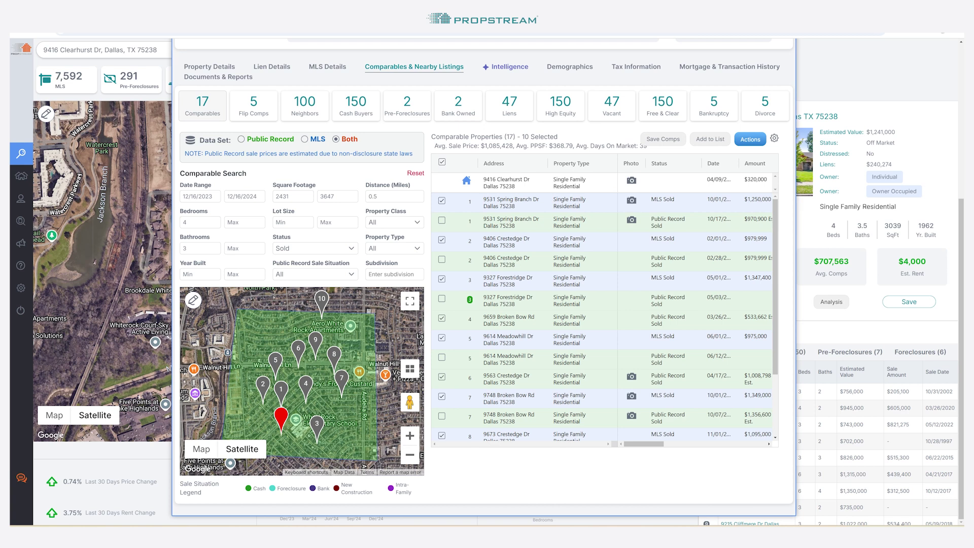
- Select only the 9531 Spring Branch, 9406 Crestedge and 9327 Forestridge comps
left_click(442, 163)
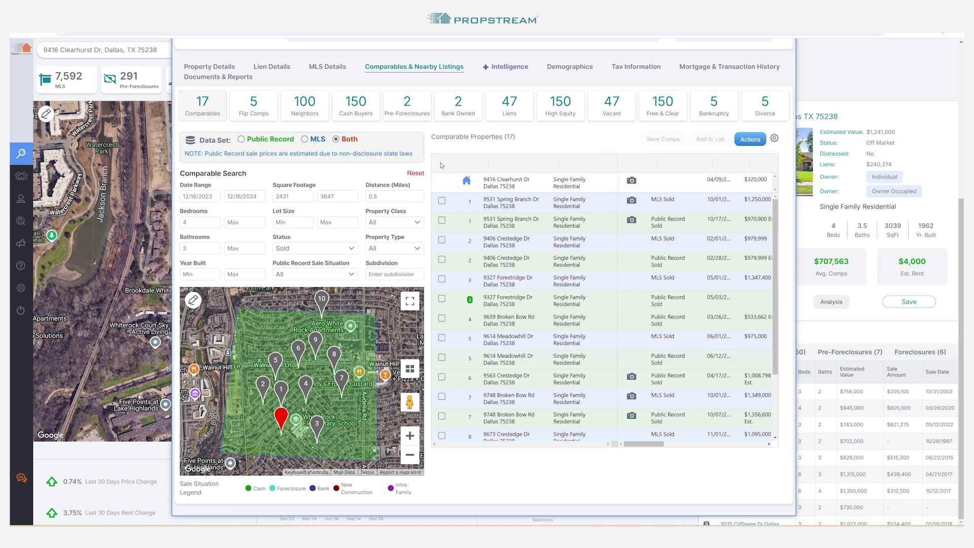
left_click(442, 201)
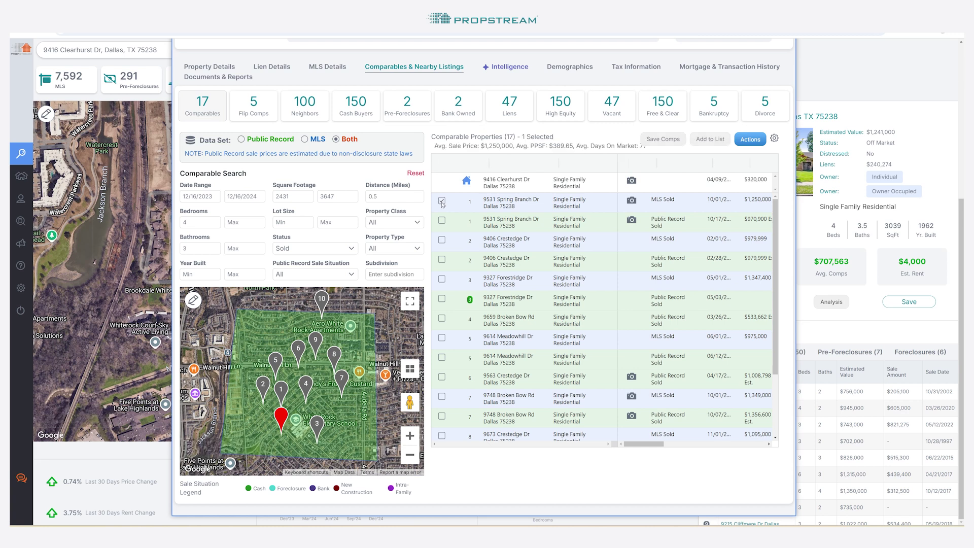
left_click(442, 240)
left_click(442, 279)
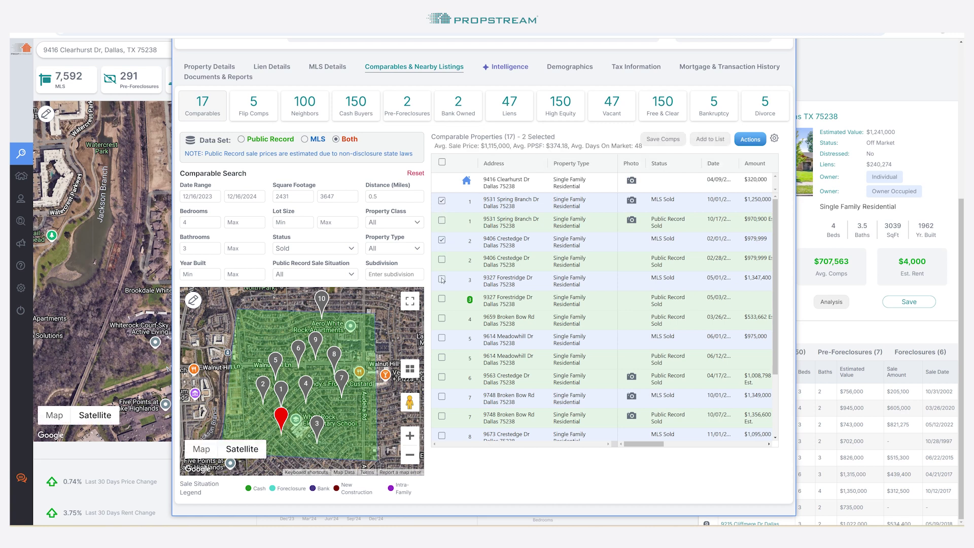
mouse_move(636, 447)
left_mouse_down()
mouse_move(741, 445)
mouse_move(630, 445)
left_mouse_up()
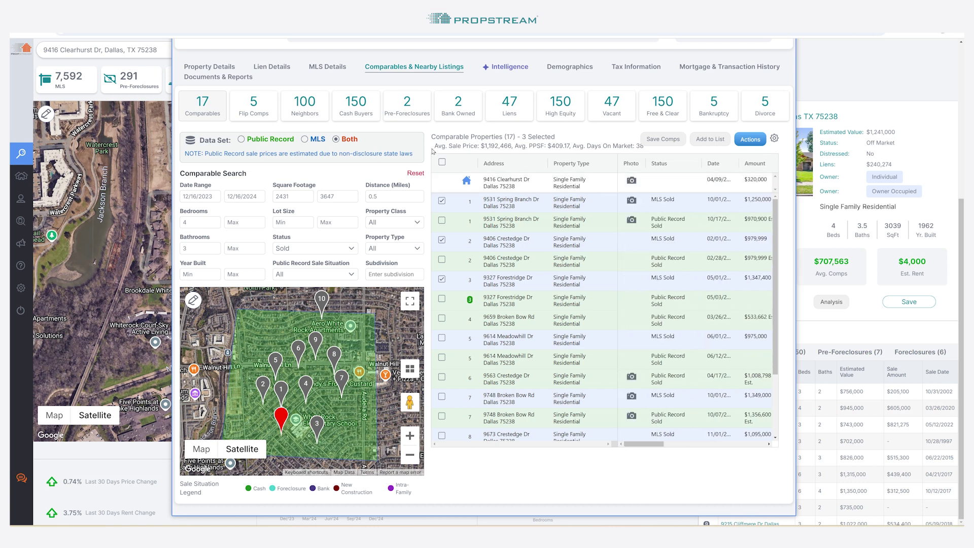